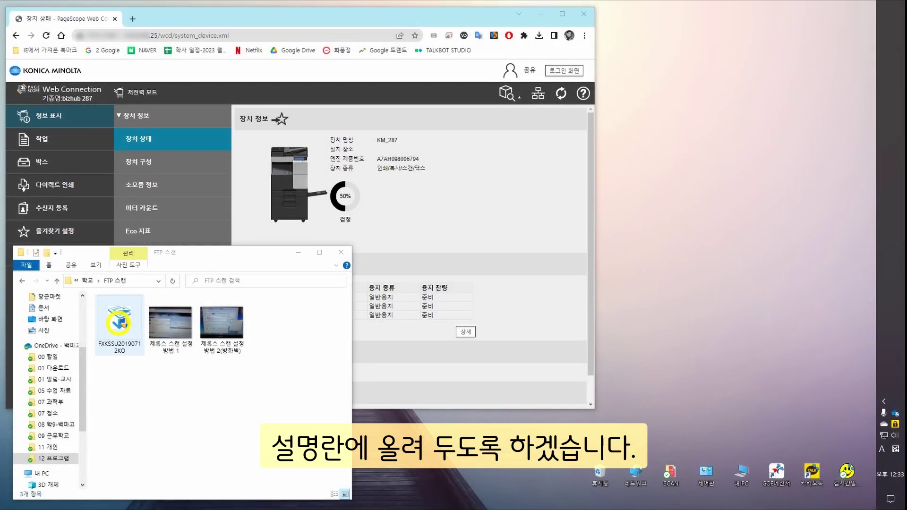
Install Simple Scanner Utility from the FXKSSU20190712KO installer, accepting the licence agreement and keeping the default installation folder
{"action": "double_click", "coordinate": [118, 323]}
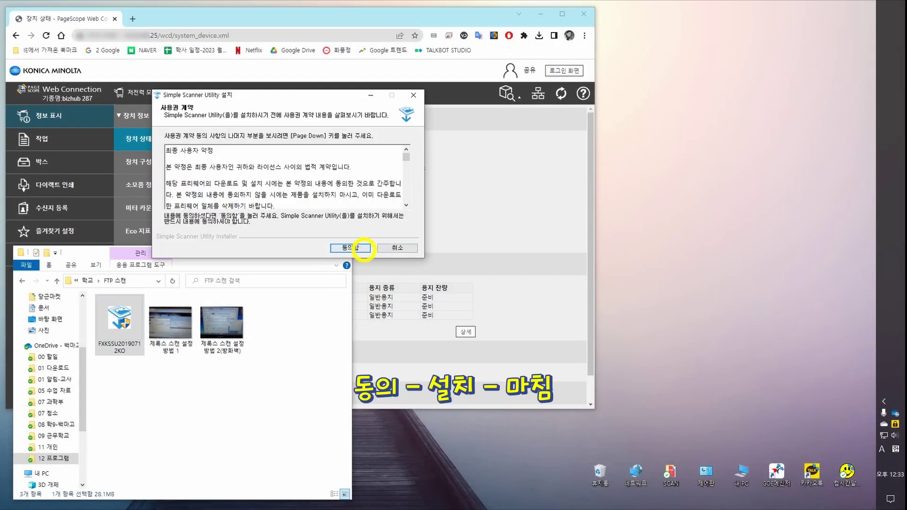
{"action": "left_click", "coordinate": [362, 247]}
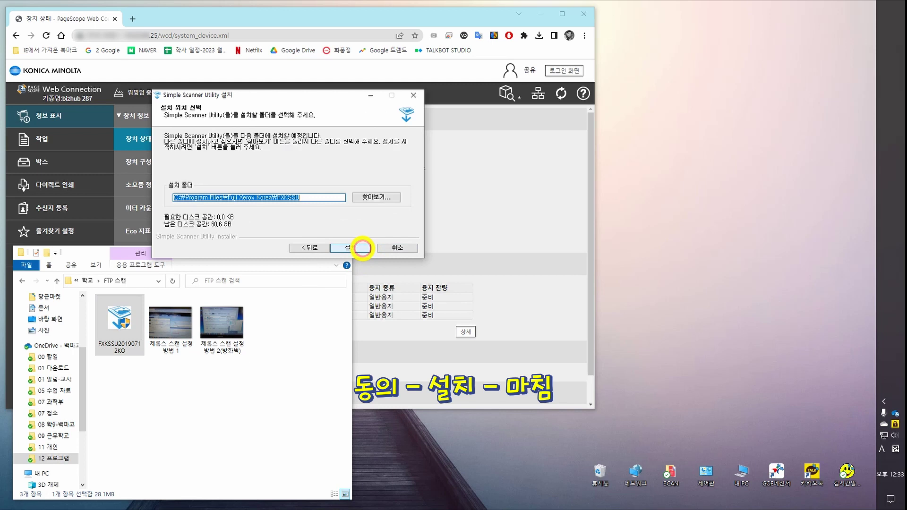
{"action": "left_click", "coordinate": [362, 248]}
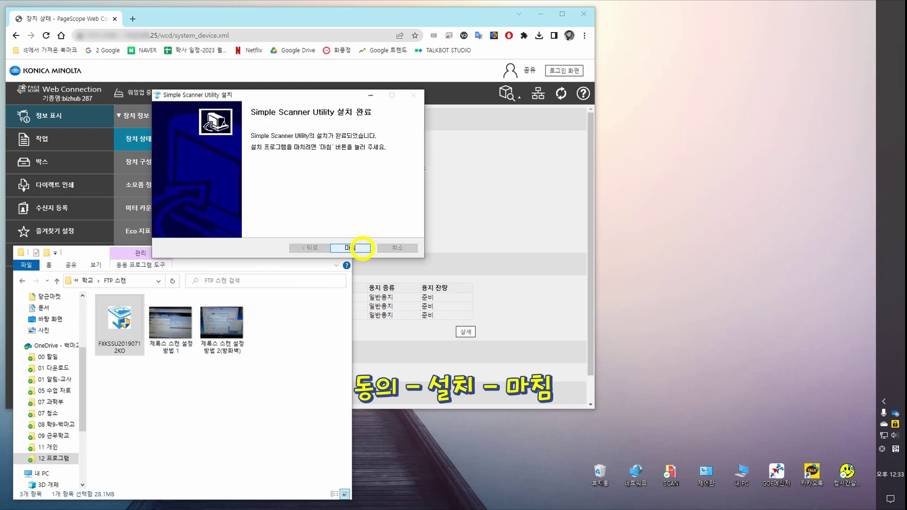
{"action": "left_click", "coordinate": [362, 248]}
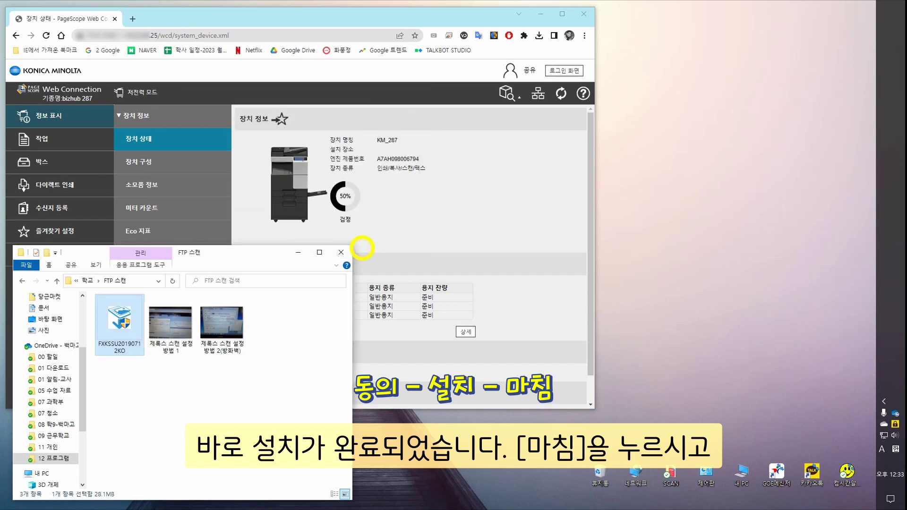
Open the preferences of Simple Scanner Utility and set its save path to the SCAN folder on the desktop
{"action": "left_click", "coordinate": [884, 402]}
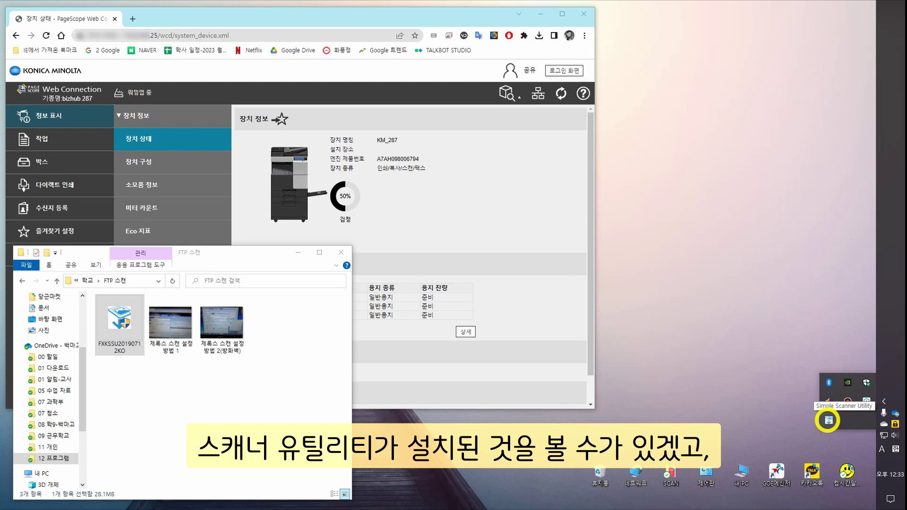
{"action": "right_click", "coordinate": [829, 420]}
{"action": "left_click", "coordinate": [831, 426]}
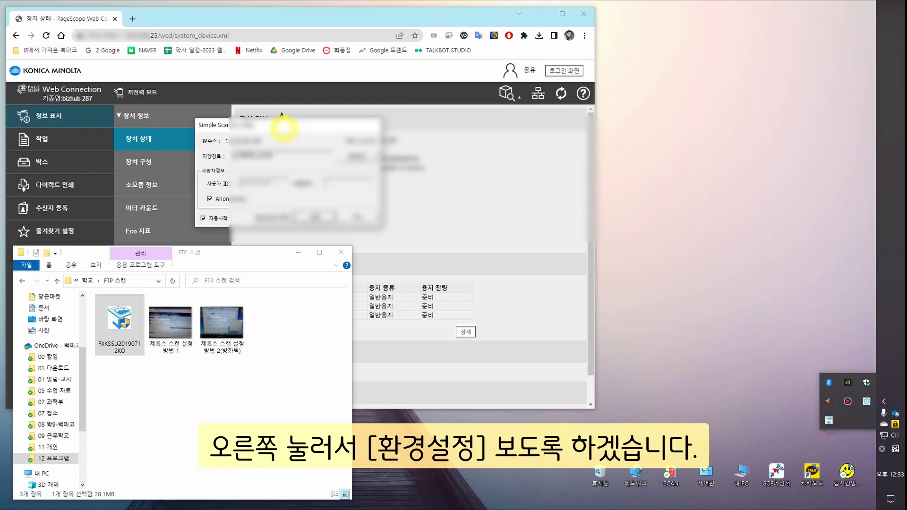
{"action": "left_click_drag", "start_coordinate": [287, 127], "coordinate": [699, 306]}
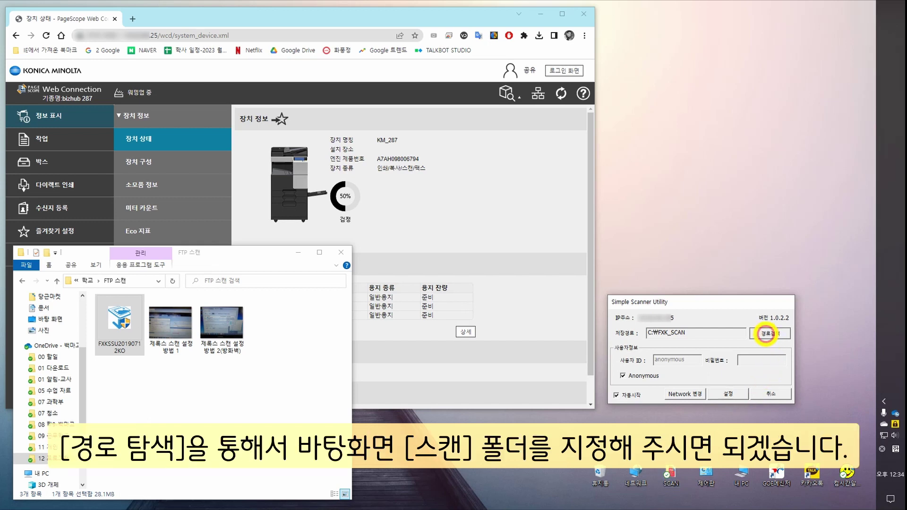
{"action": "left_click", "coordinate": [765, 333]}
{"action": "left_click", "coordinate": [667, 329]}
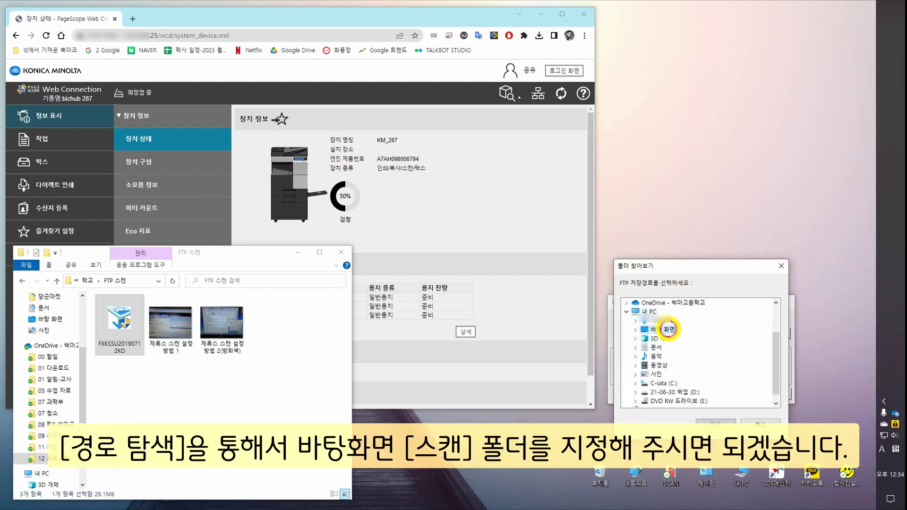
{"action": "left_click", "coordinate": [666, 338]}
{"action": "left_click", "coordinate": [709, 422]}
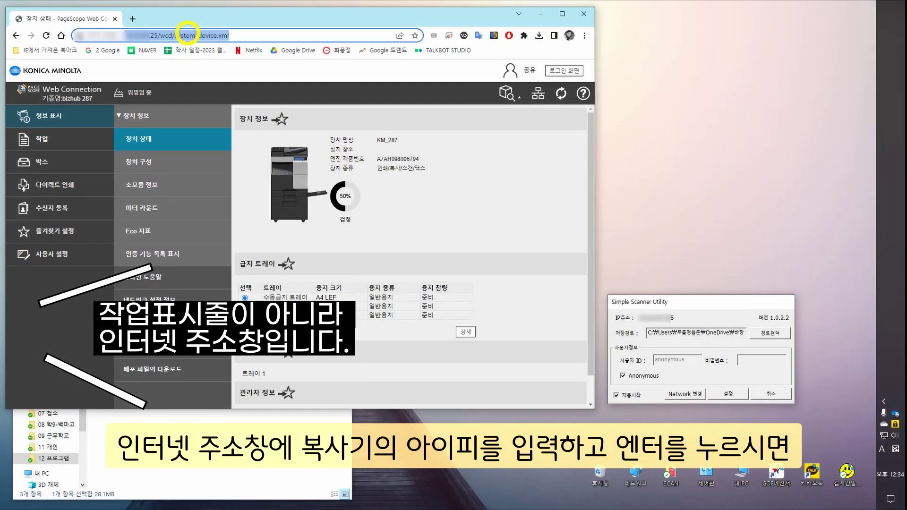
Open the copier's destination address book in the browser, edit the first FTP entry and confirm its settings
{"action": "left_click", "coordinate": [187, 35]}
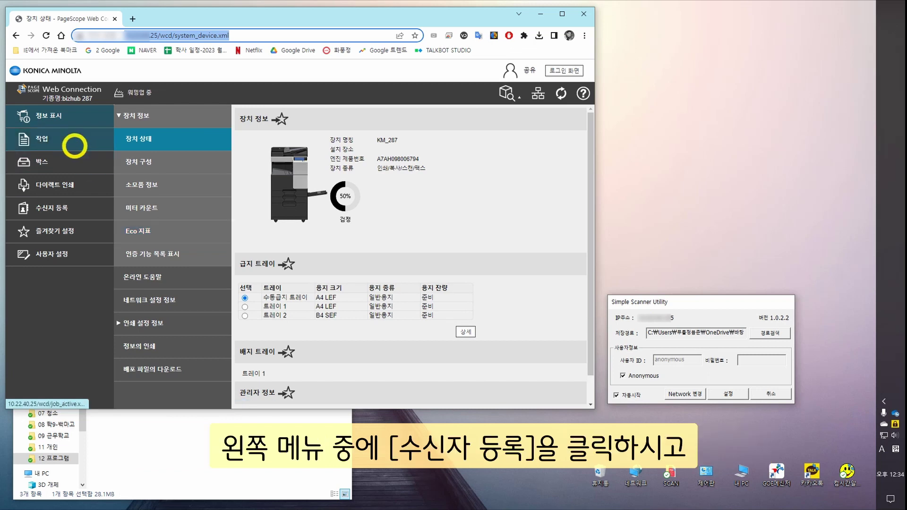
{"action": "left_click", "coordinate": [58, 210]}
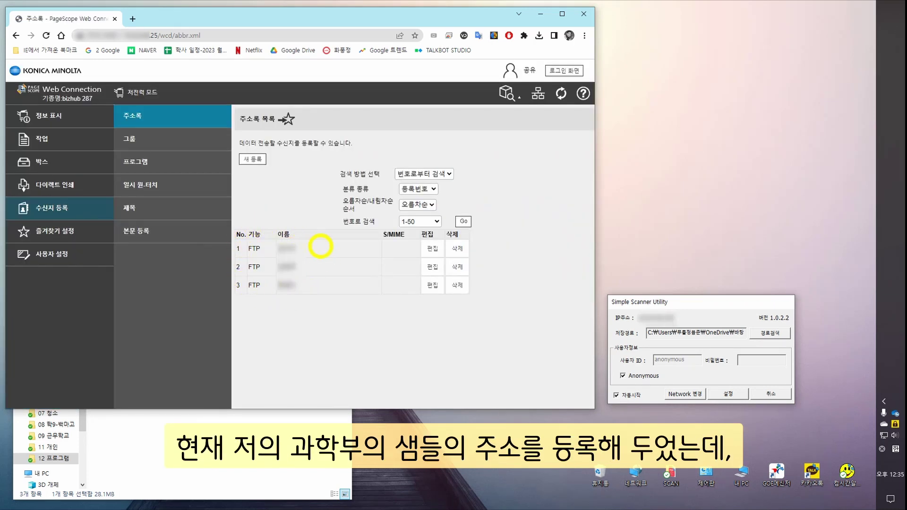
{"action": "left_click", "coordinate": [331, 259]}
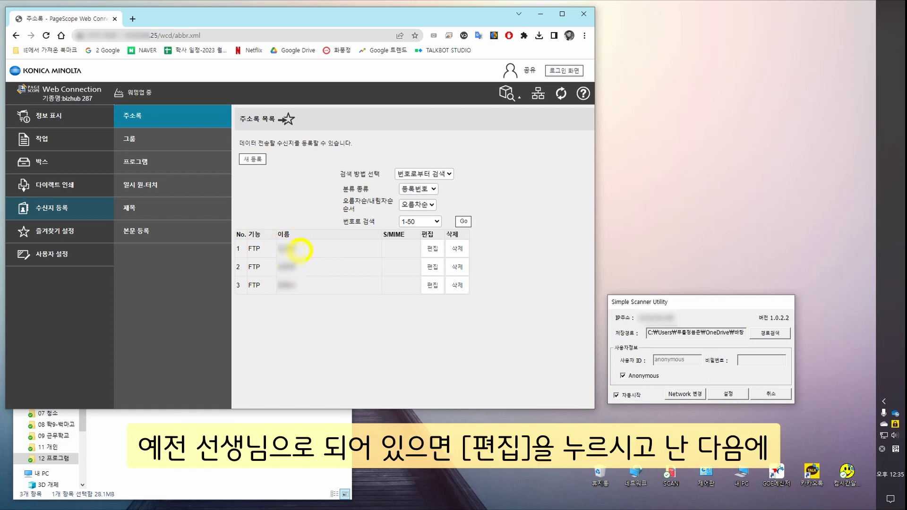
{"action": "left_click", "coordinate": [431, 249]}
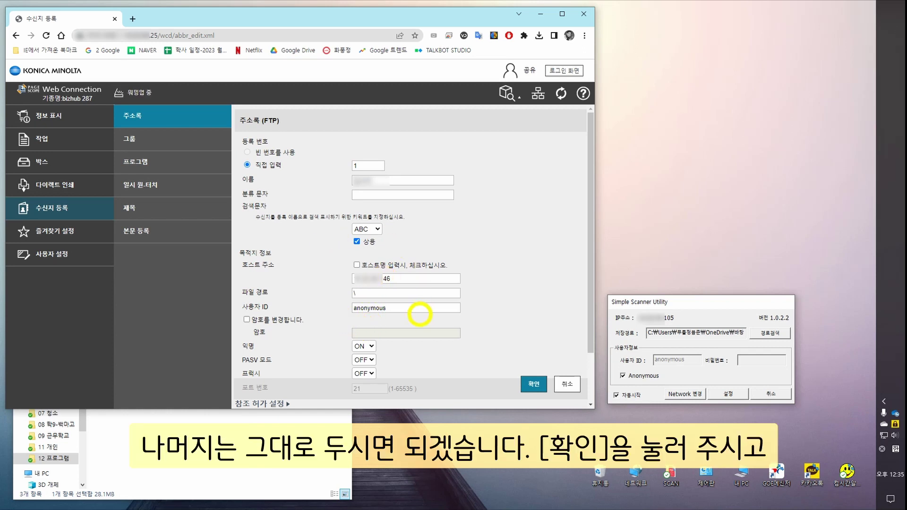
{"action": "left_click", "coordinate": [532, 384]}
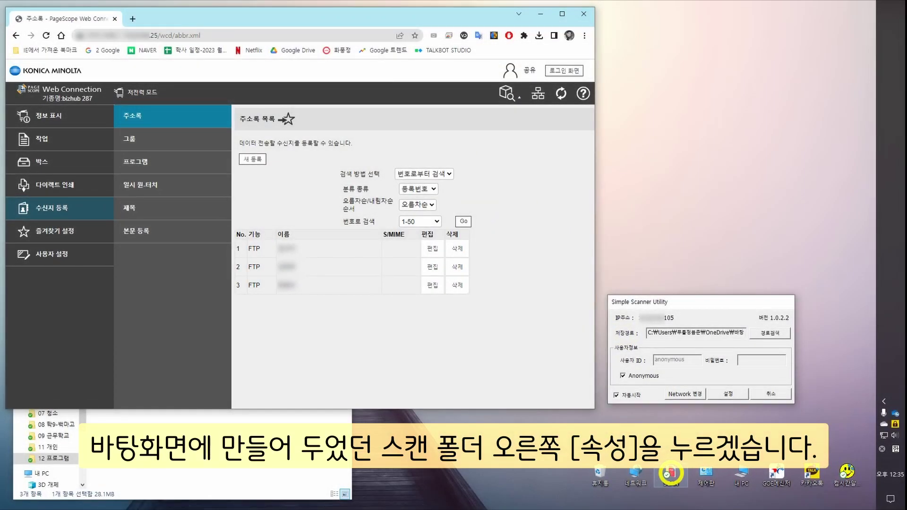
Show the sharing properties of the desktop SCAN folder
{"action": "left_click", "coordinate": [669, 473]}
{"action": "right_click", "coordinate": [671, 473]}
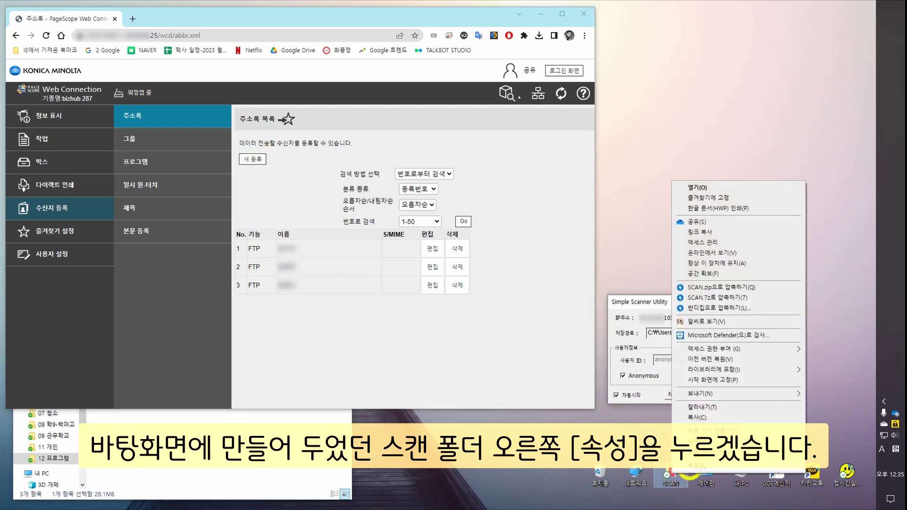
{"action": "left_click", "coordinate": [693, 466]}
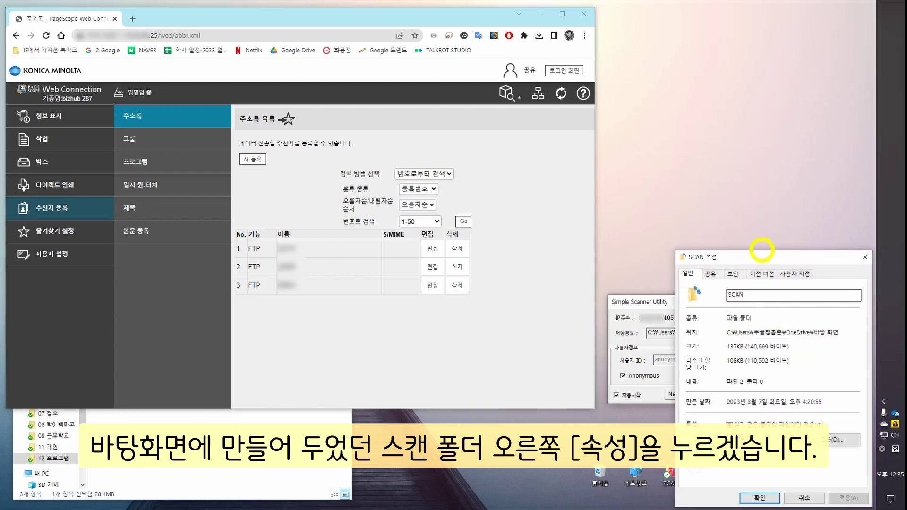
{"action": "left_click_drag", "start_coordinate": [761, 255], "coordinate": [318, 148]}
{"action": "left_click", "coordinate": [268, 166]}
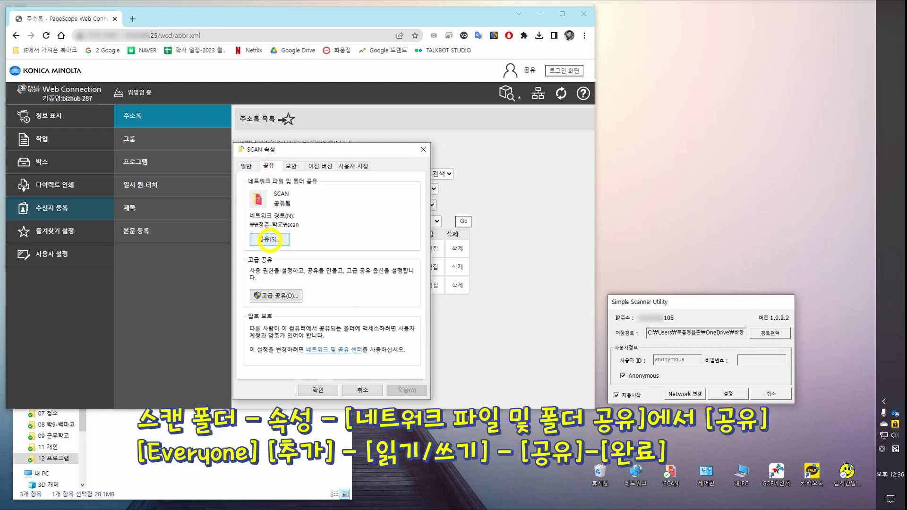
Share the SCAN folder with Everyone at read/write permission and confirm its advanced sharing with the share name SCAN
{"action": "left_click", "coordinate": [270, 239]}
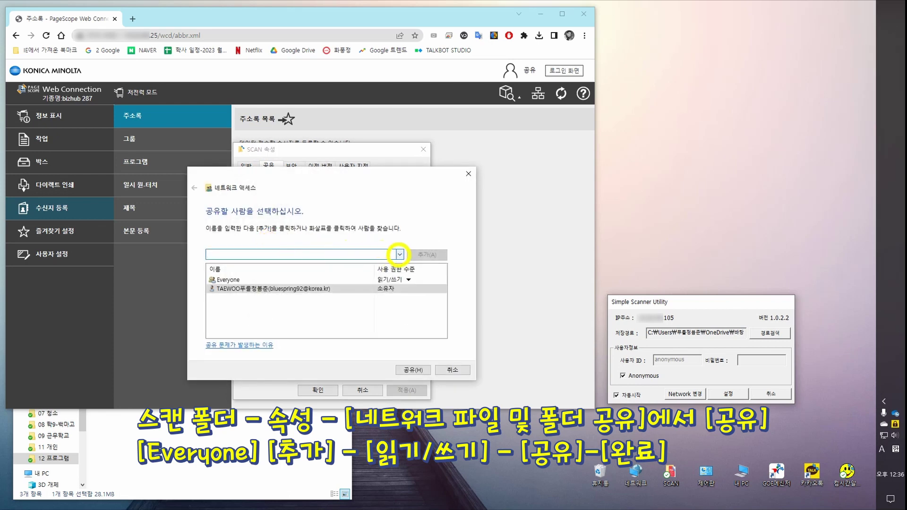
{"action": "left_click", "coordinate": [399, 254]}
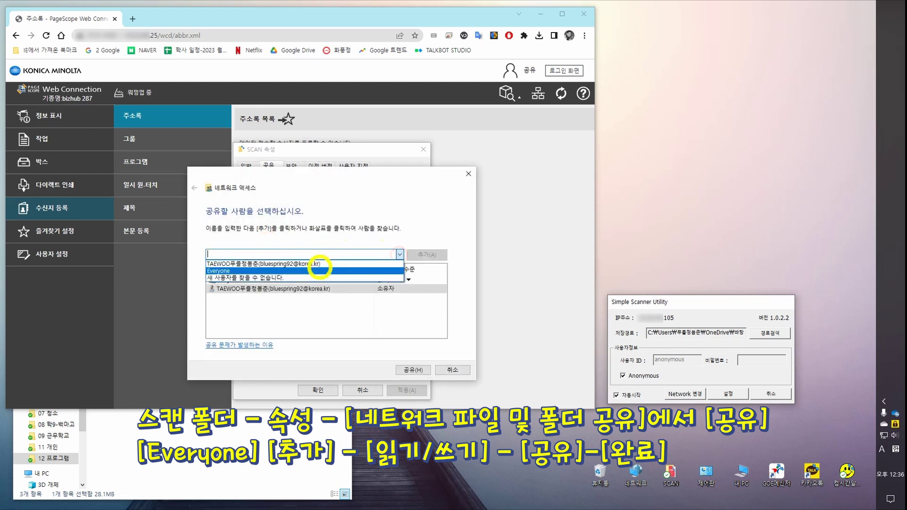
{"action": "left_click", "coordinate": [320, 270]}
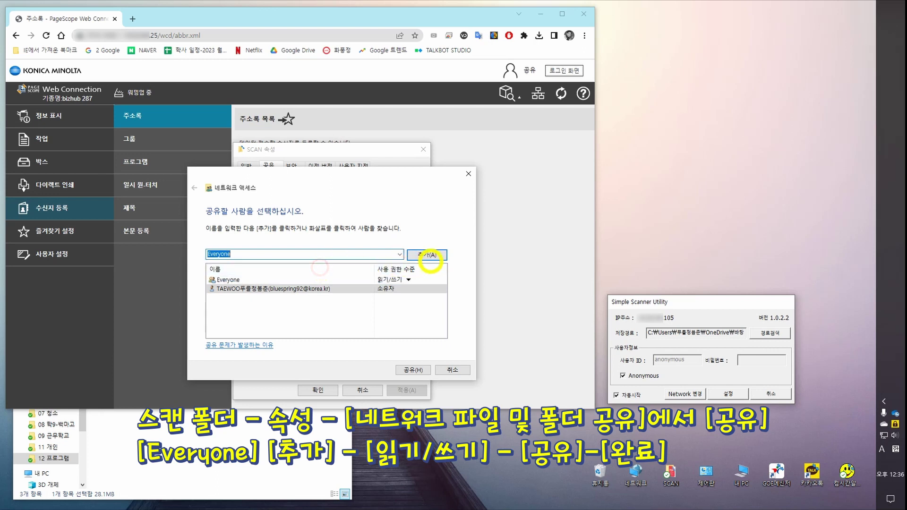
{"action": "left_click", "coordinate": [428, 256]}
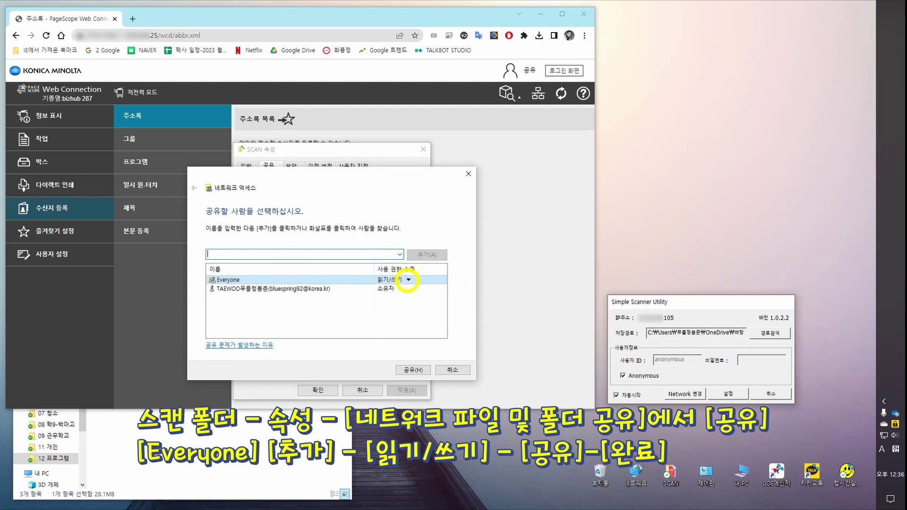
{"action": "left_click", "coordinate": [408, 280]}
{"action": "left_click", "coordinate": [432, 288]}
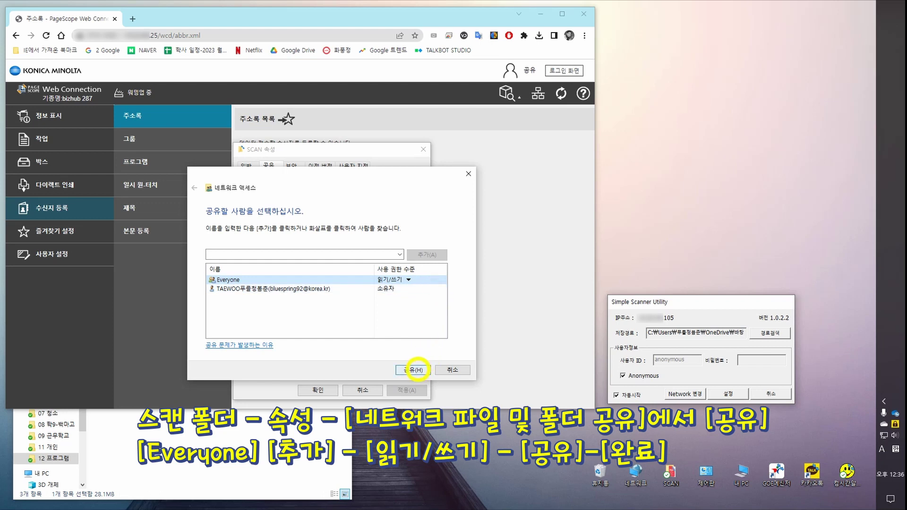
{"action": "left_click", "coordinate": [414, 370]}
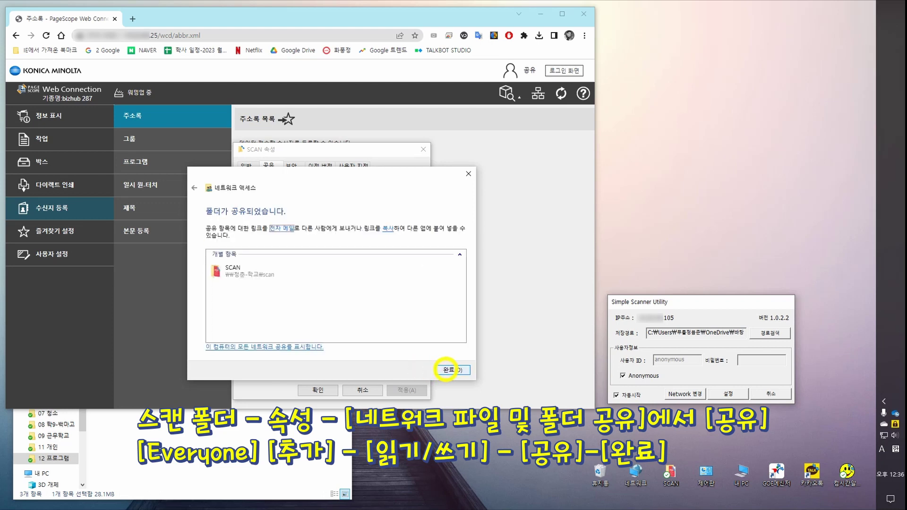
{"action": "left_click", "coordinate": [445, 370]}
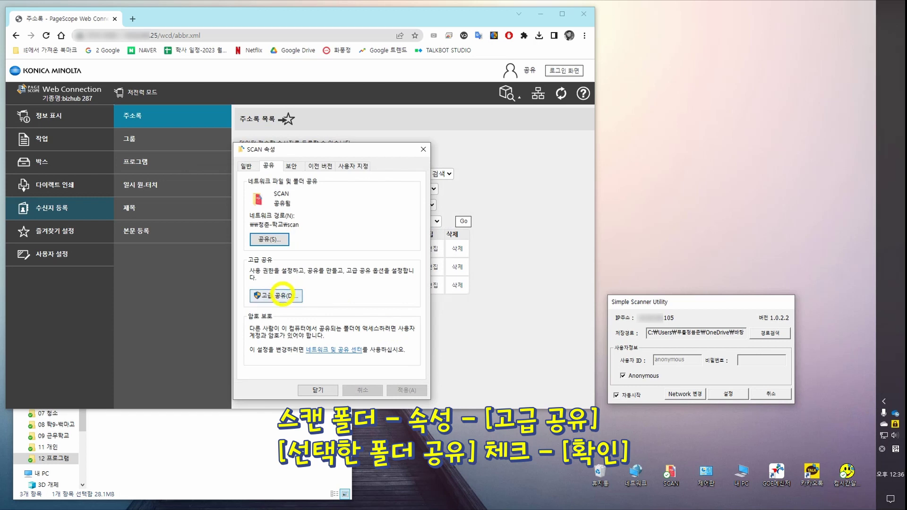
{"action": "left_click", "coordinate": [283, 295]}
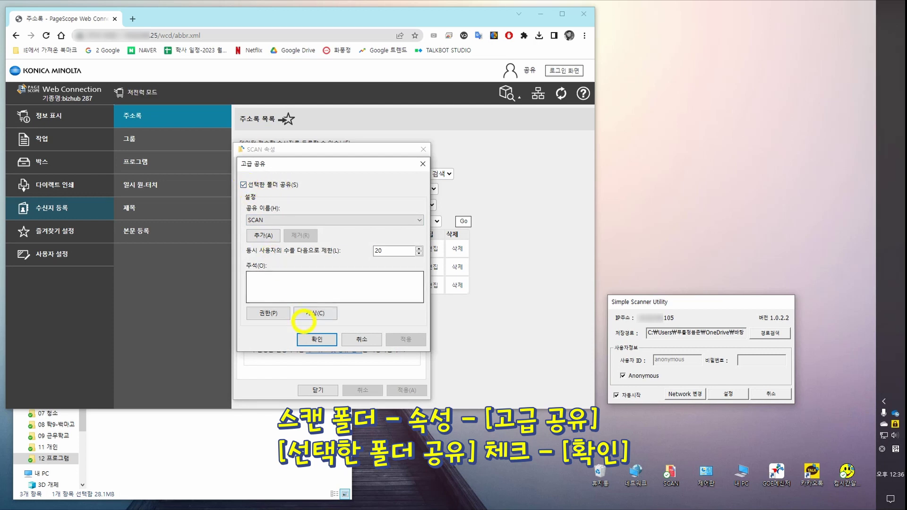
{"action": "left_click", "coordinate": [312, 337]}
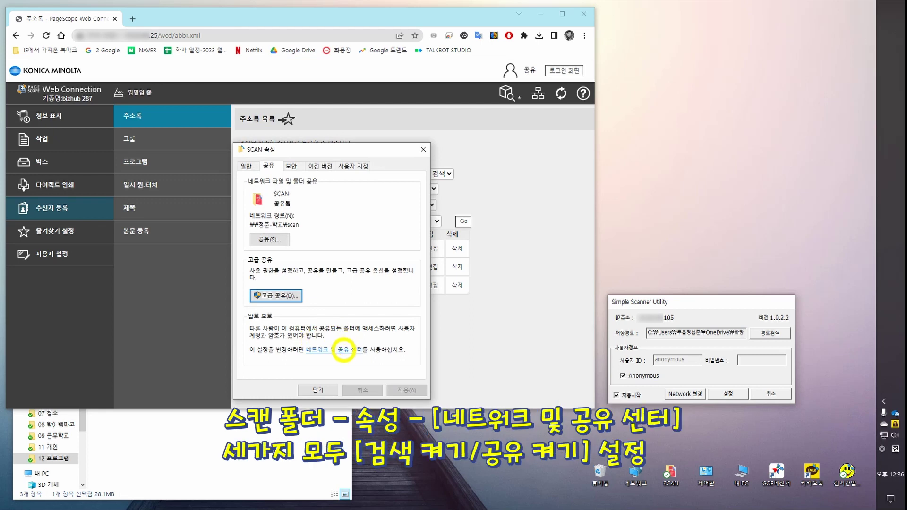
Review the private and guest profiles in the advanced sharing settings, turn on public folder sharing for all networks and save the changes
{"action": "left_click", "coordinate": [338, 351]}
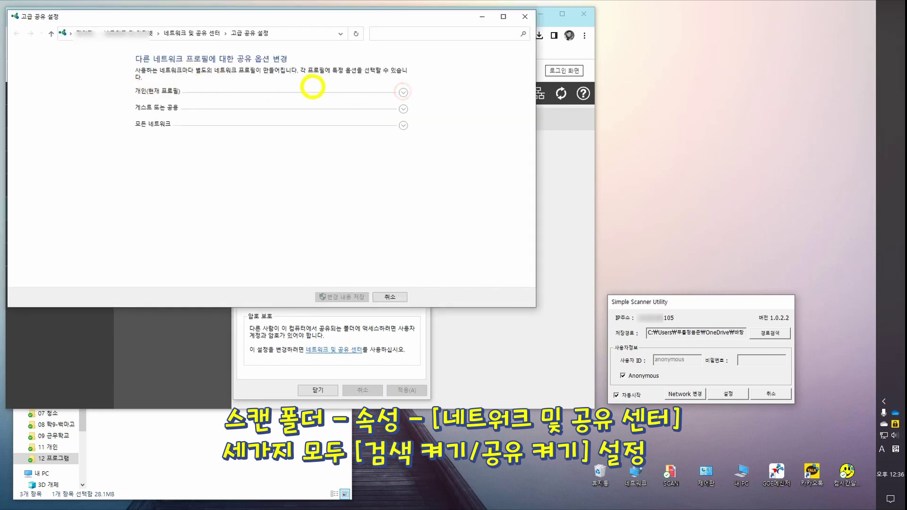
{"action": "left_click", "coordinate": [403, 93]}
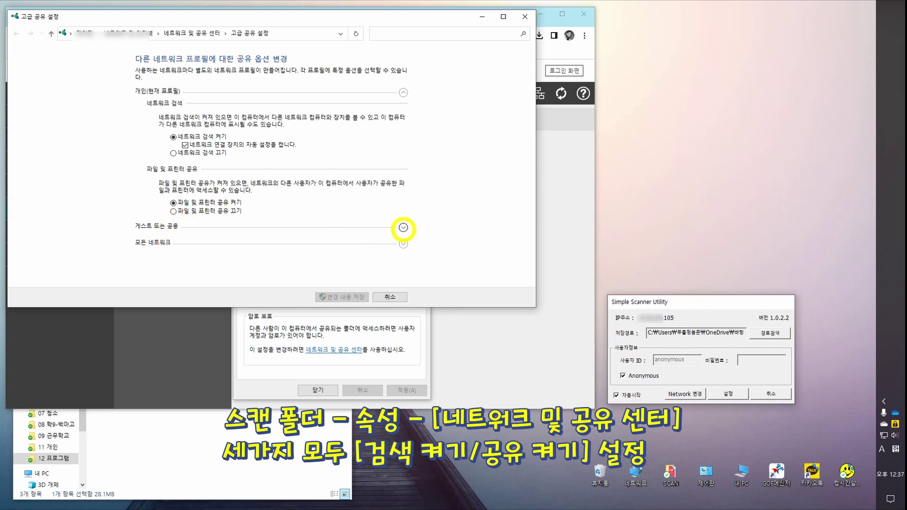
{"action": "left_click", "coordinate": [403, 228]}
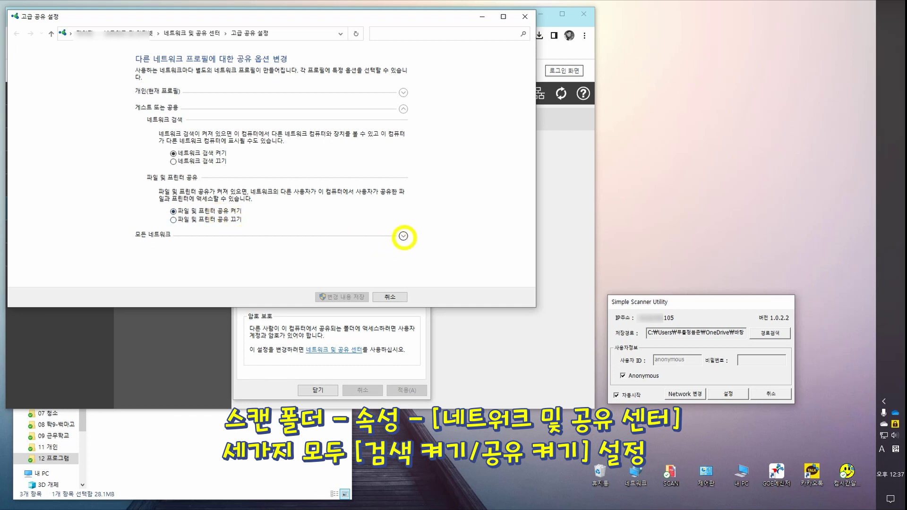
{"action": "left_click", "coordinate": [403, 237]}
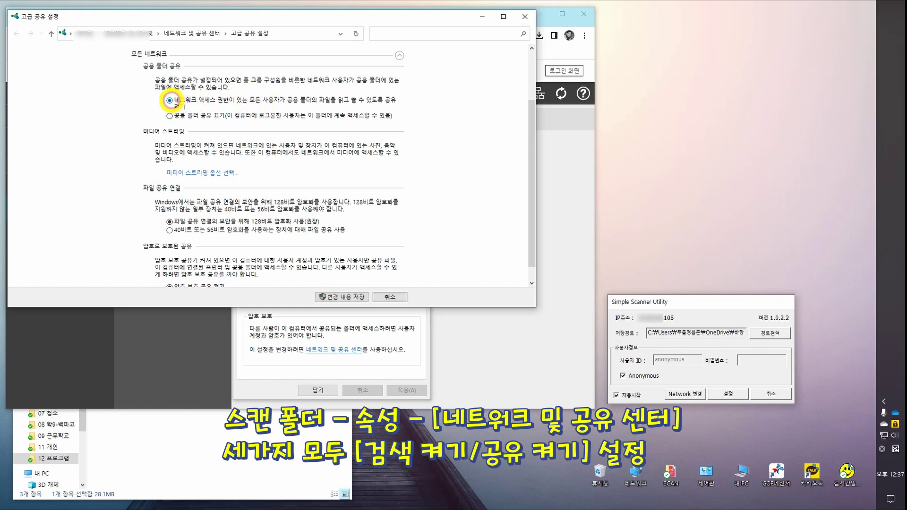
{"action": "scroll", "coordinate": [334, 202], "scroll_direction": "down", "scroll_amount": 1}
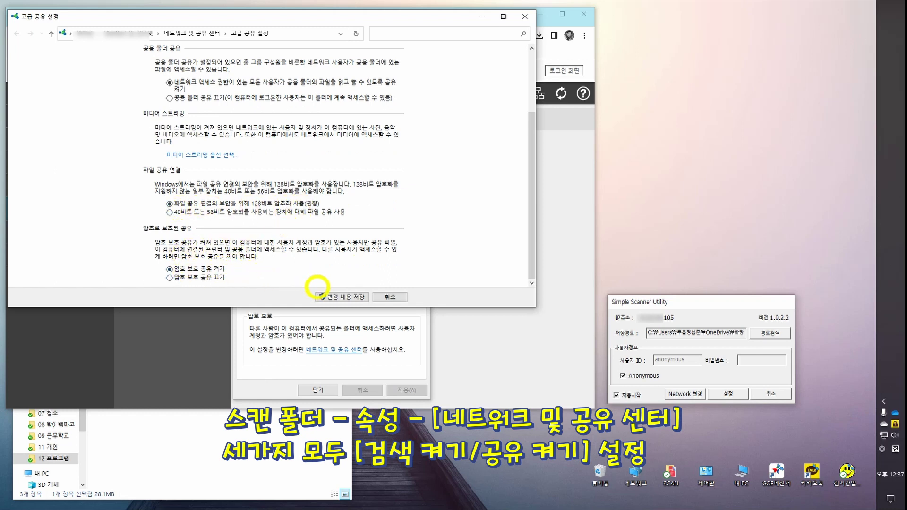
{"action": "left_click", "coordinate": [339, 296]}
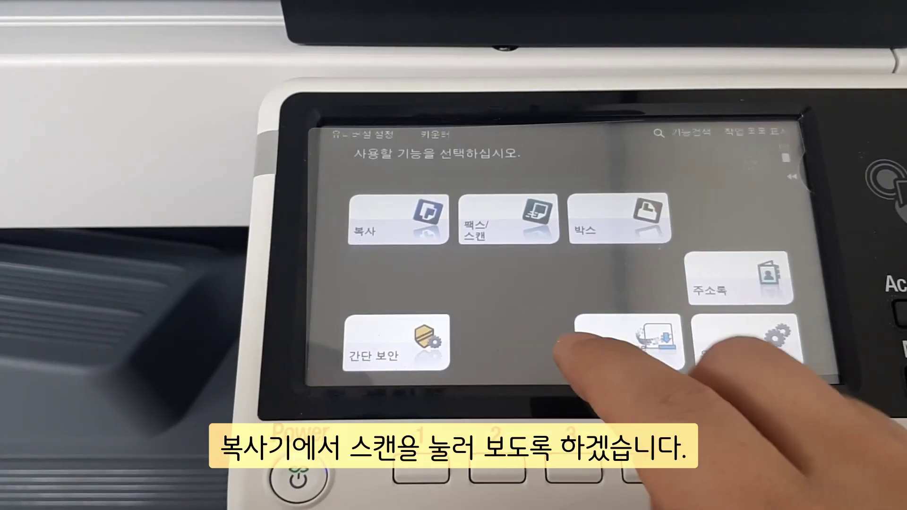
{"action": "left_click", "coordinate": [562, 227]}
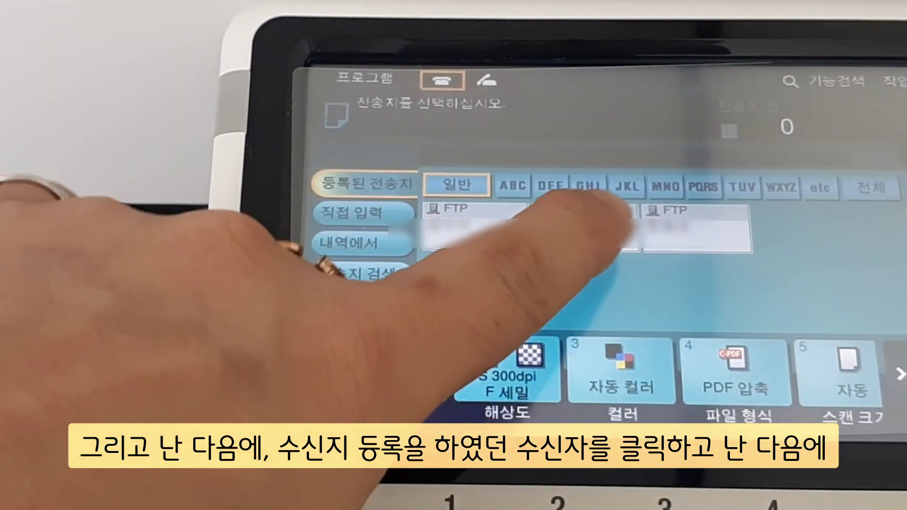
{"action": "left_click", "coordinate": [602, 217]}
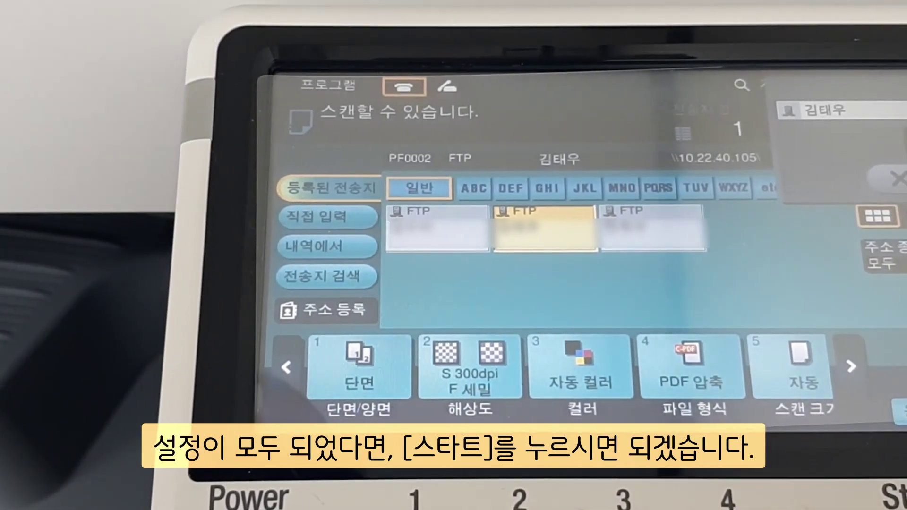
{"action": "key", "text": "Return"}
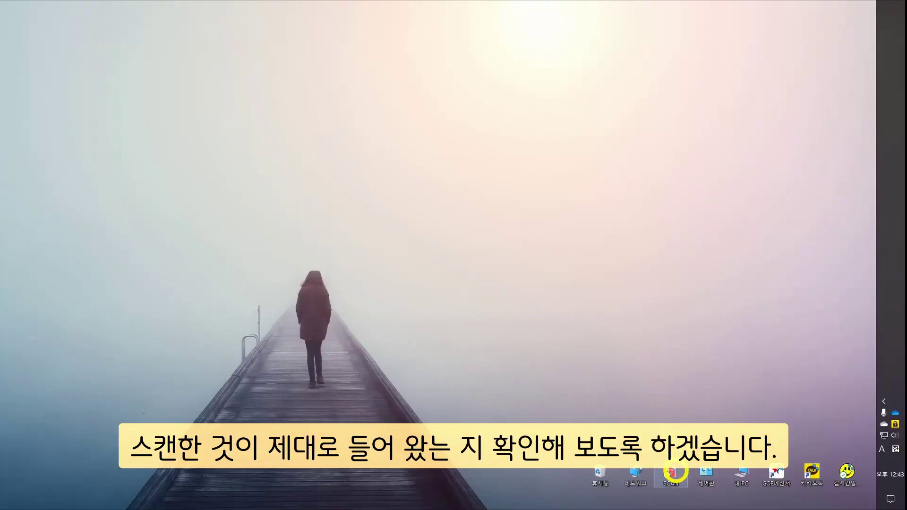
{"action": "double_click", "coordinate": [670, 472]}
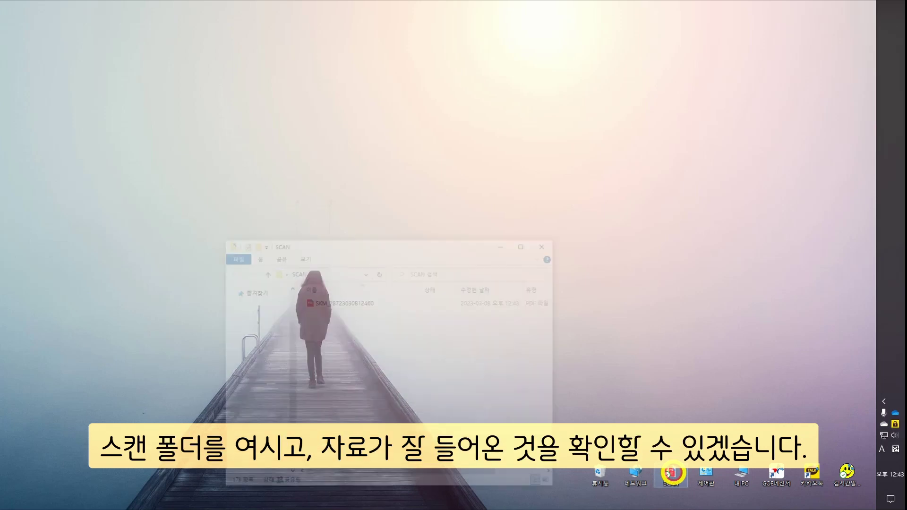
{"action": "left_click", "coordinate": [319, 301]}
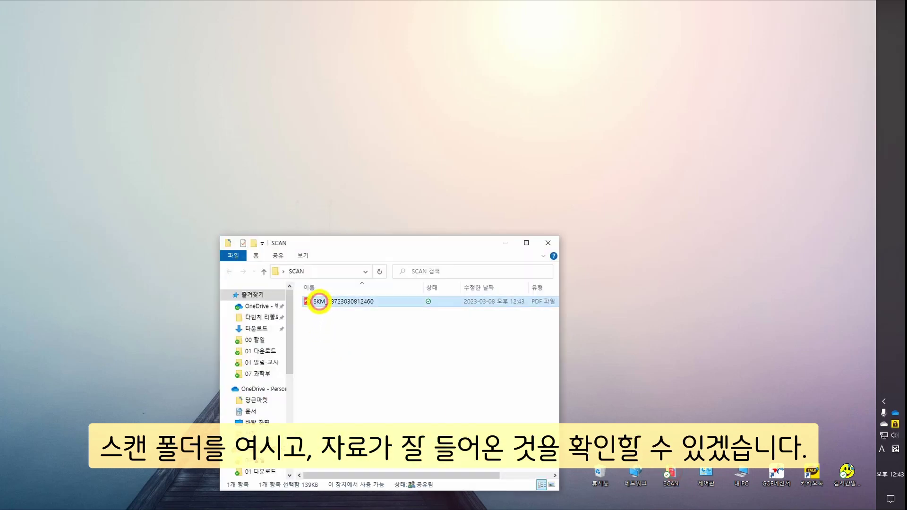
{"action": "double_click", "coordinate": [319, 301]}
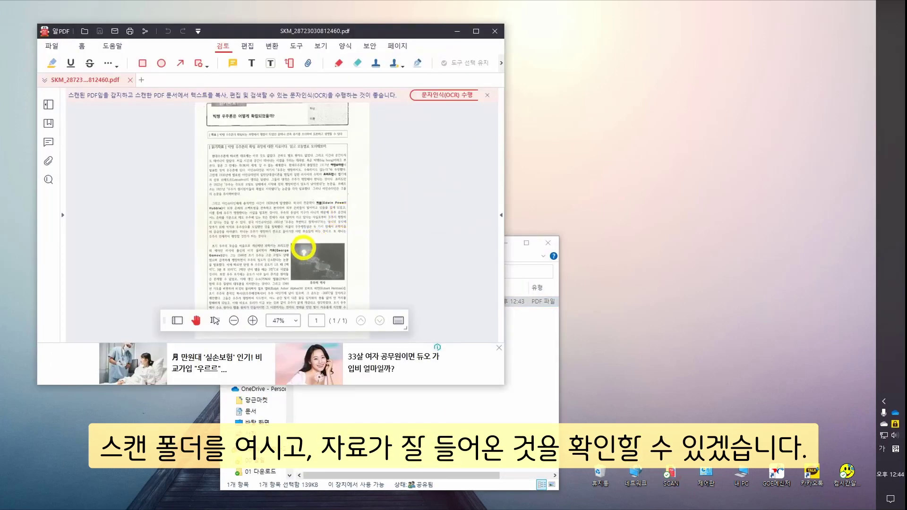